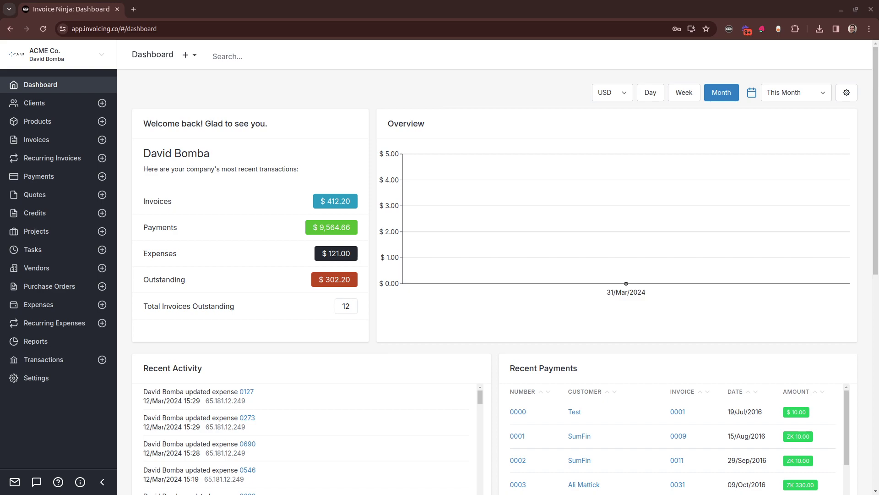
# Open Credit Cards & Banks settings, view the Yodlee/GoCardless connection options, then dismiss them.
pyautogui.click(39, 380)
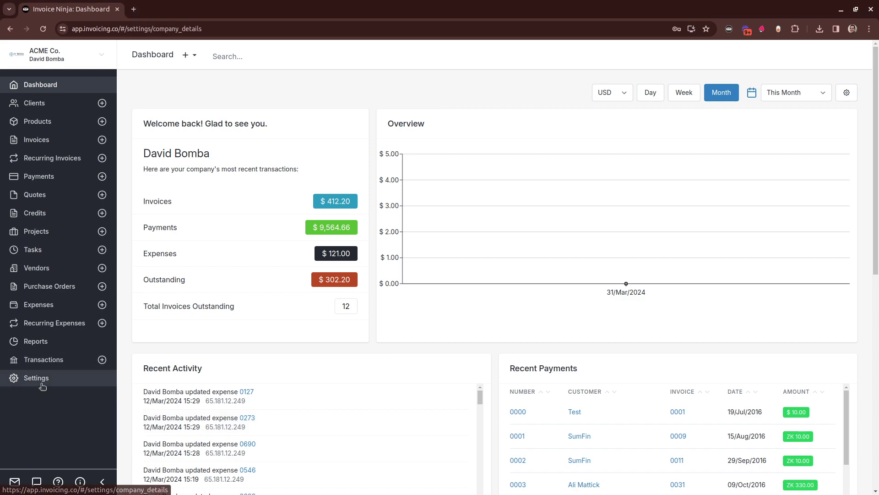
pyautogui.scroll(-2, 174, 383)
pyautogui.click(174, 381)
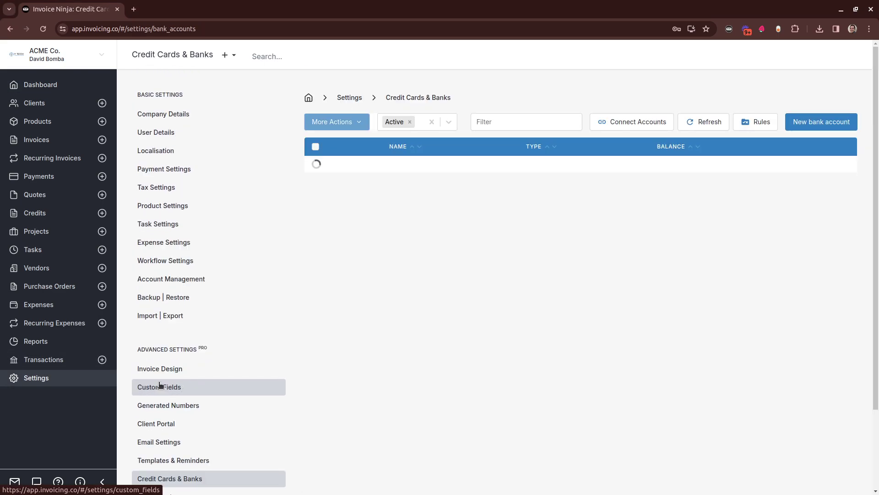
pyautogui.click(615, 124)
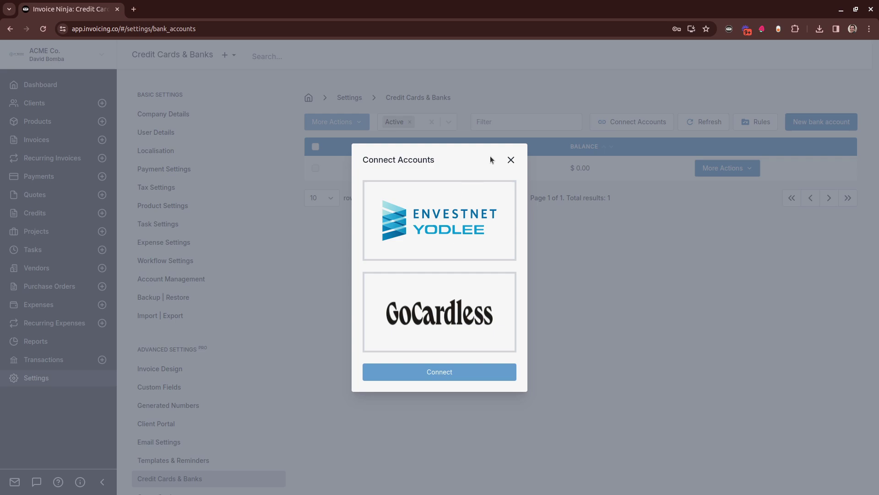
pyautogui.click(511, 159)
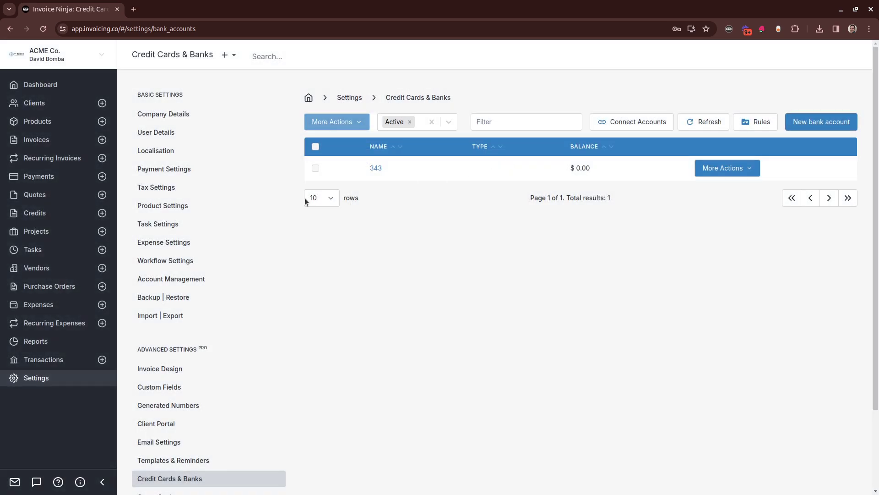
# Change the email provider in Email Settings to SMTP.
pyautogui.click(166, 448)
pyautogui.click(518, 295)
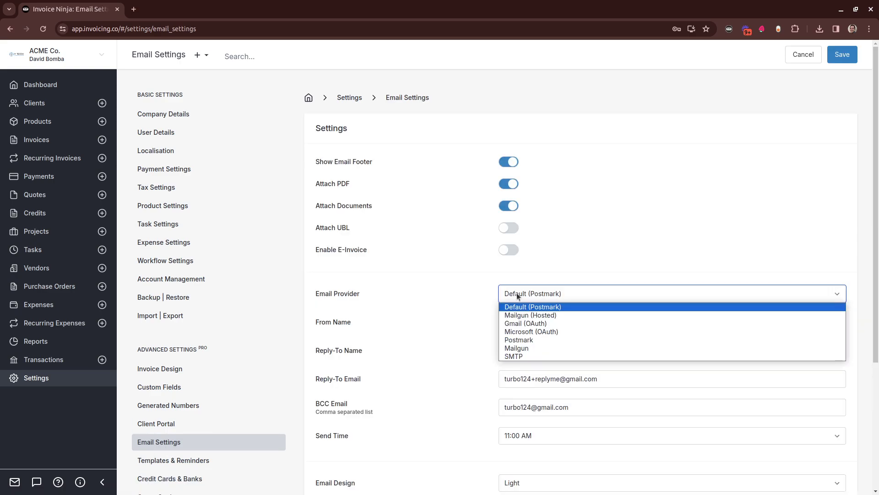
pyautogui.click(515, 355)
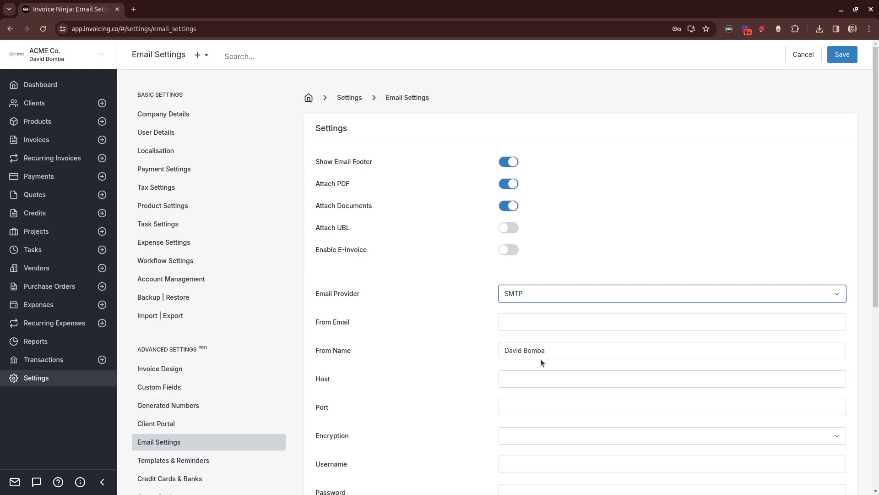
pyautogui.click(504, 296)
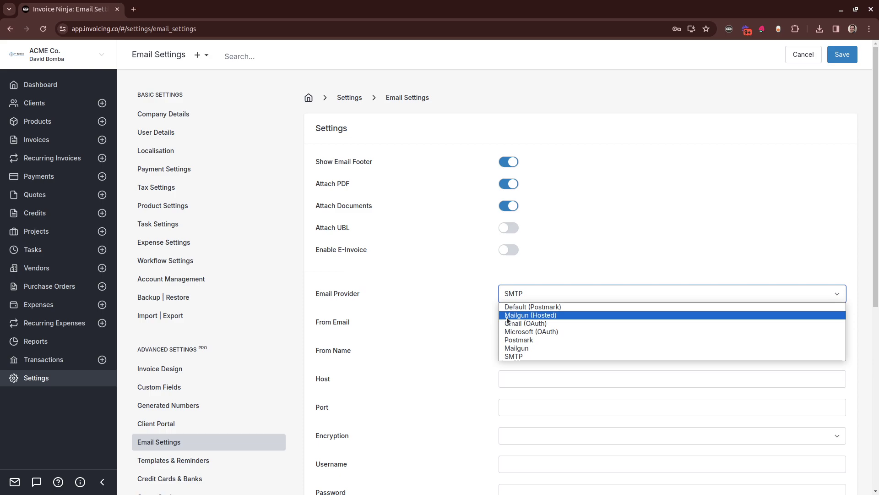
# Select the Invoice Item report on the Reports page and switch on Attach Documents.
pyautogui.click(32, 344)
pyautogui.click(35, 342)
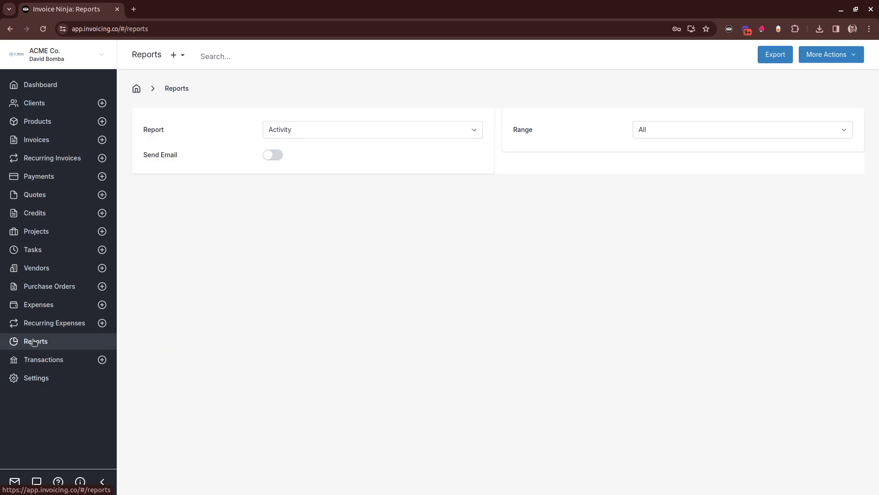
pyautogui.click(280, 130)
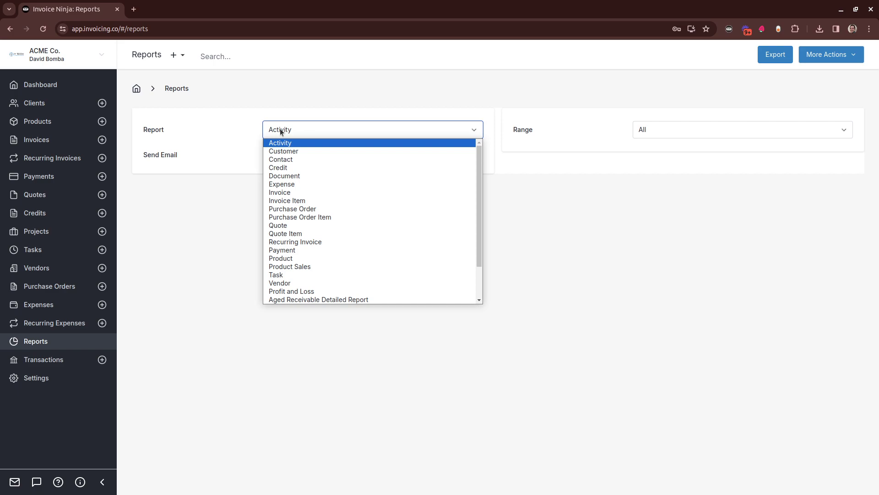
pyautogui.click(299, 200)
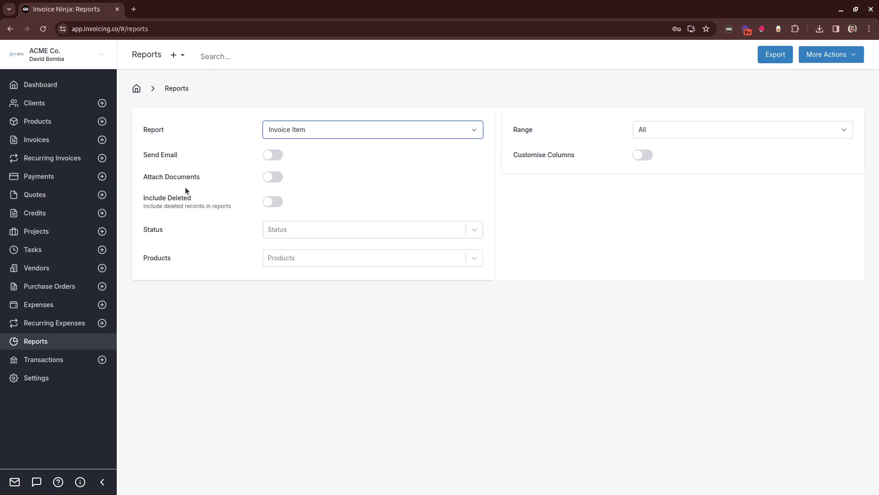
pyautogui.click(274, 177)
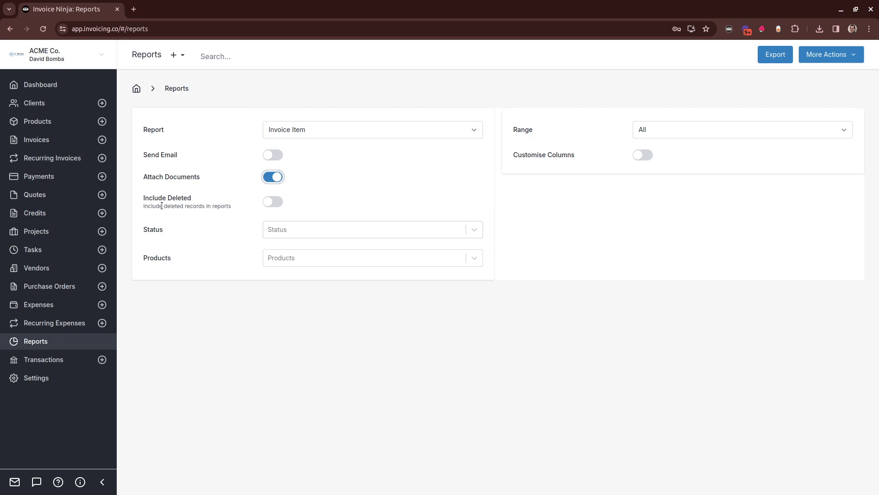
pyautogui.moveTo(150, 198); pyautogui.dragTo(195, 199)
pyautogui.click(174, 226)
# Schedule the Invoice Item report monthly with endless remaining cycles and save it.
pyautogui.click(819, 58)
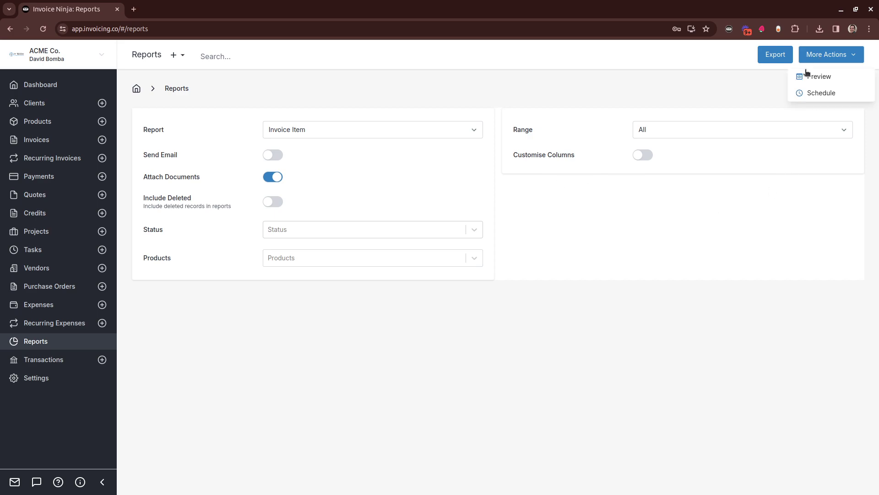
pyautogui.click(810, 93)
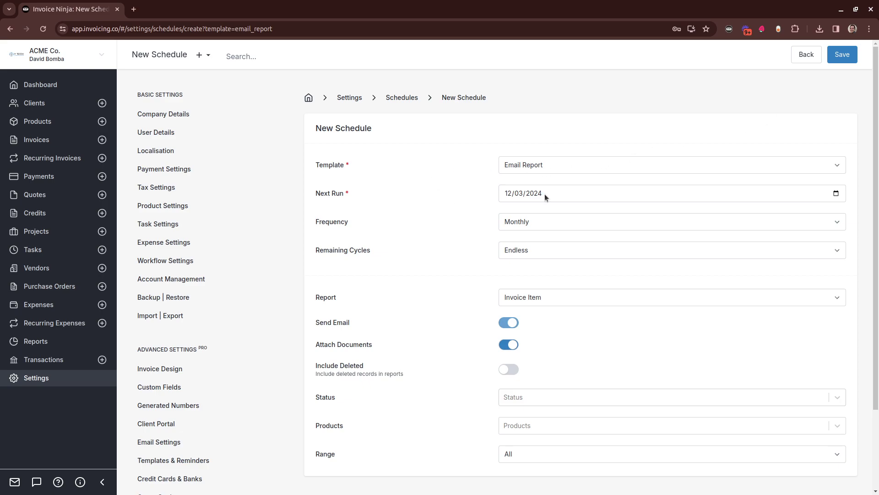
pyautogui.click(520, 221)
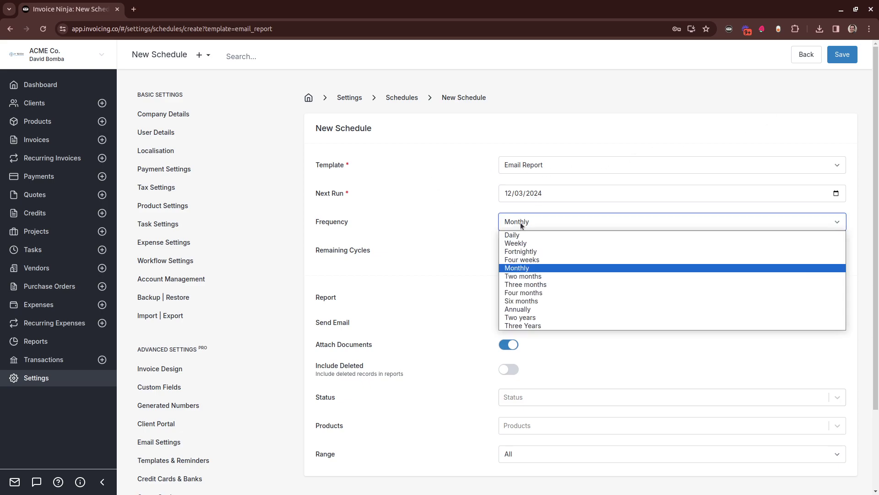
pyautogui.click(520, 222)
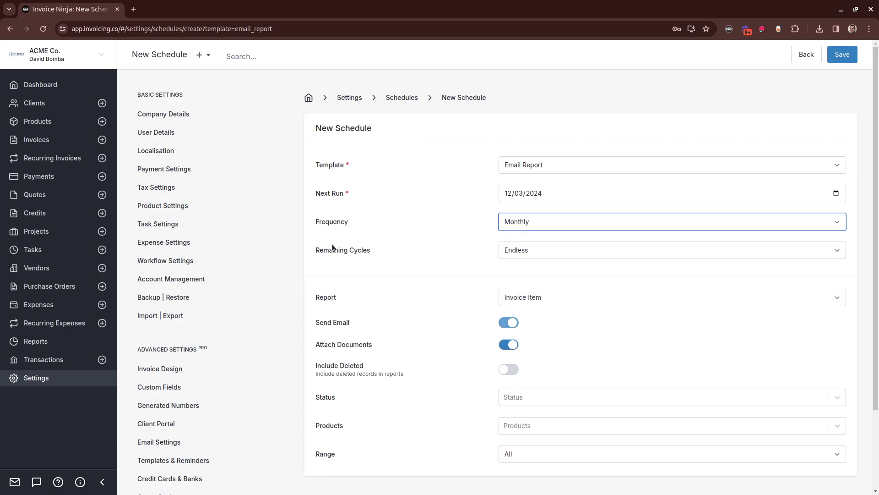
pyautogui.moveTo(318, 250); pyautogui.dragTo(420, 248)
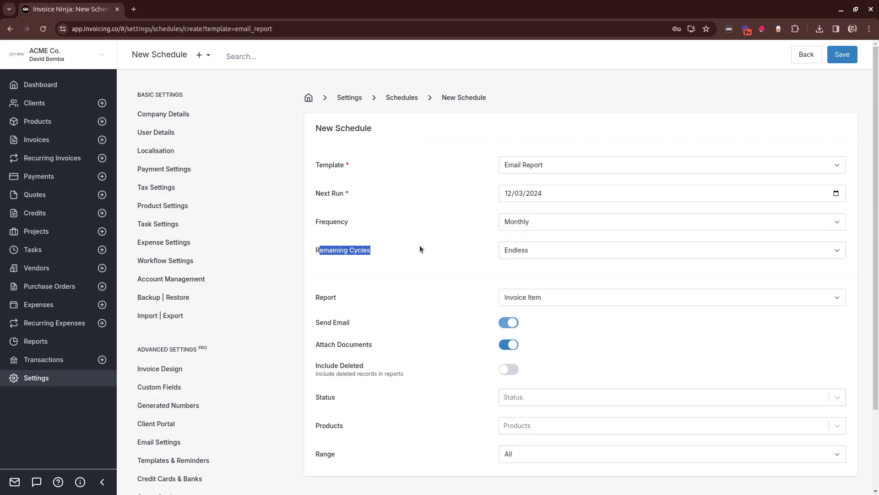
pyautogui.click(471, 254)
pyautogui.click(546, 251)
pyautogui.click(546, 251)
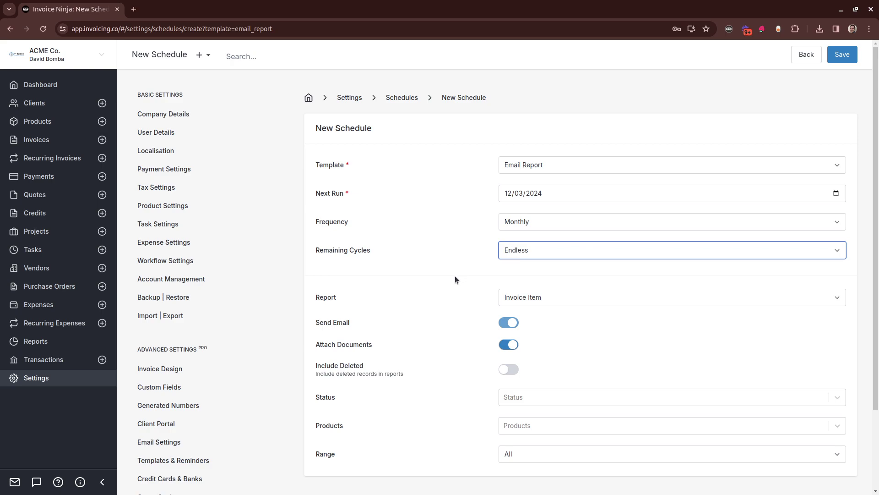
pyautogui.click(834, 61)
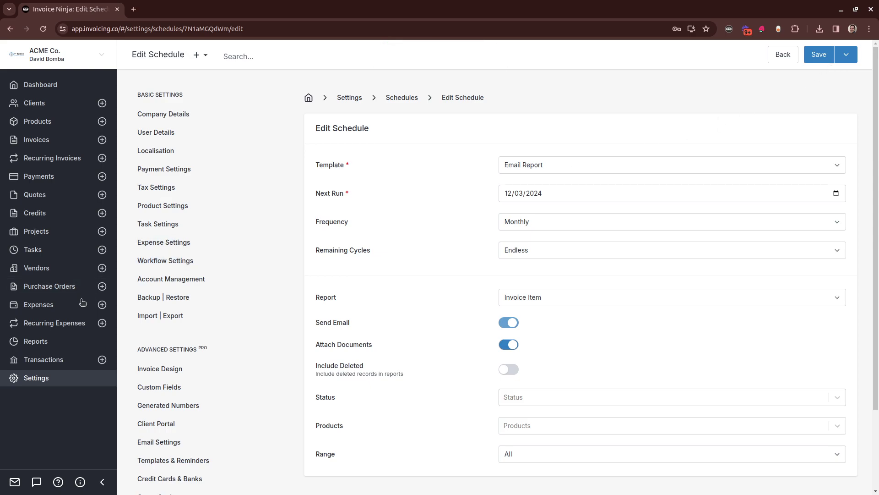
# In Transactions, set the $1.00 Fuel transaction to Car Maintenance with vendor aaa 0021.
pyautogui.click(55, 363)
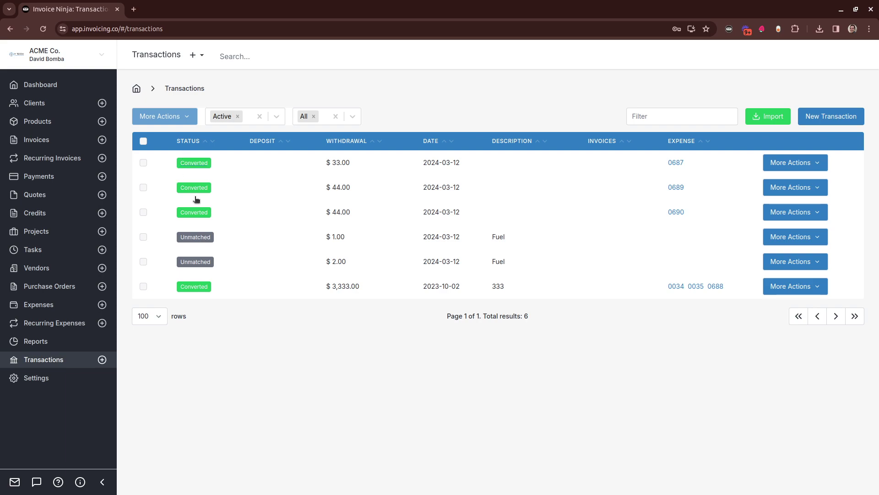
pyautogui.click(229, 242)
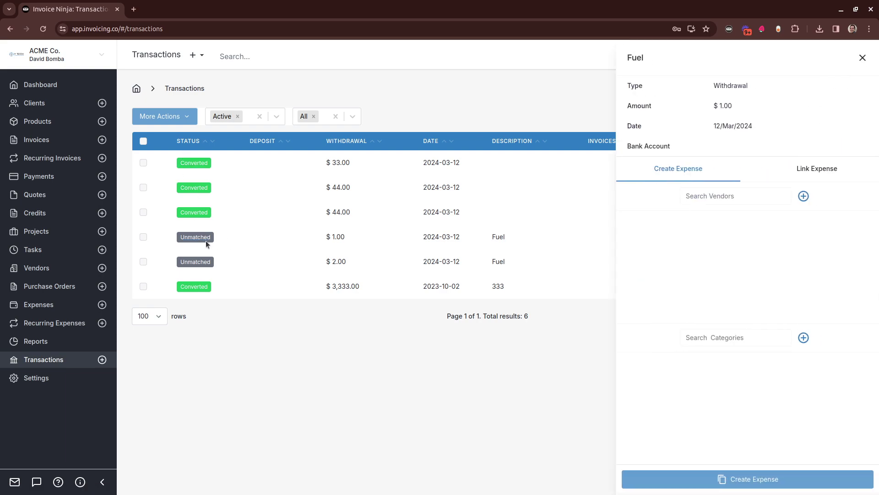
pyautogui.click(669, 414)
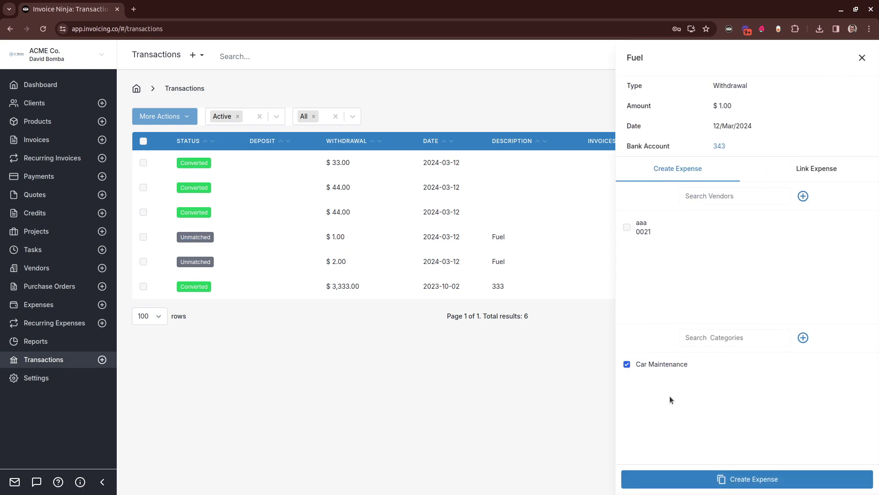
pyautogui.click(628, 224)
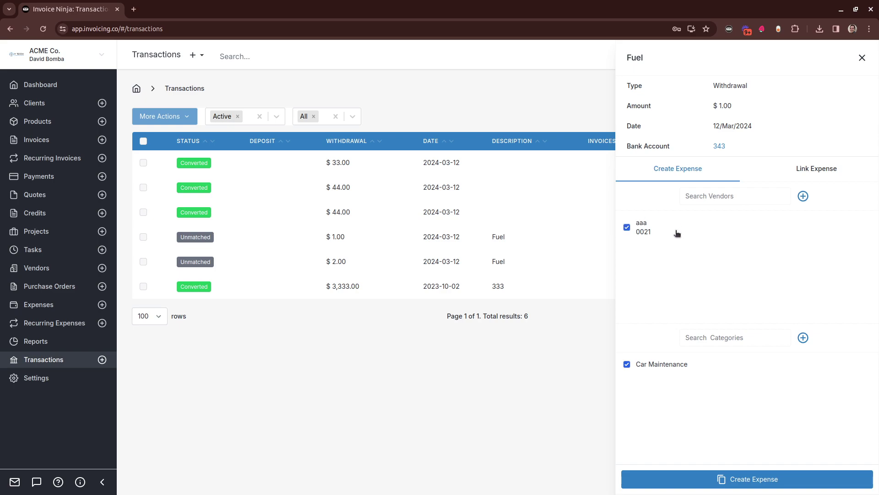
pyautogui.click(527, 390)
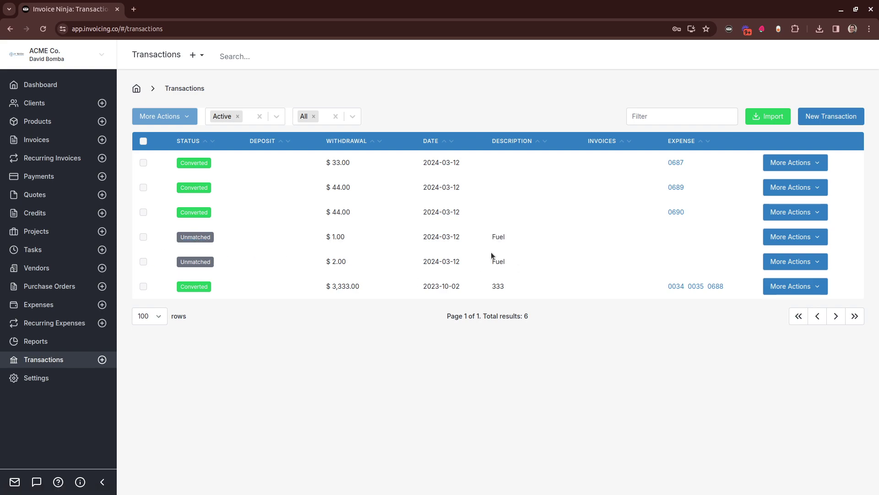
# Convert the $2.00 and $1.00 Fuel transactions into expenses categorised as Fuel.
pyautogui.click(143, 262)
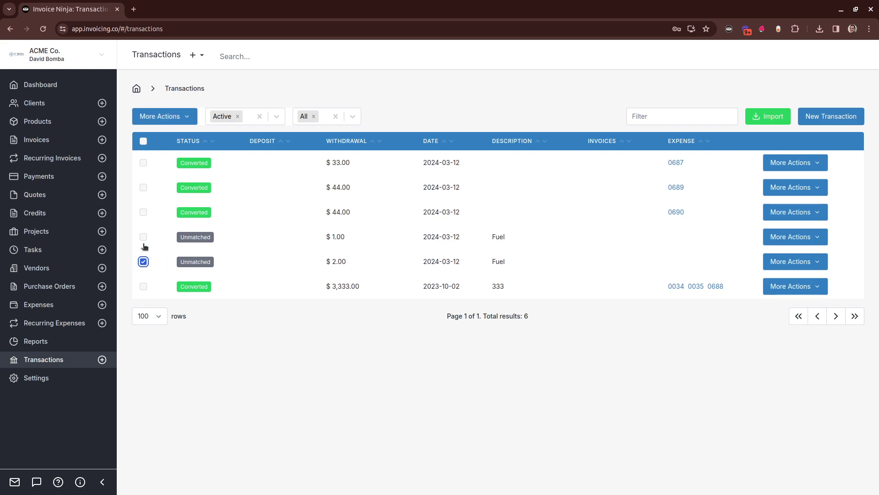
pyautogui.click(144, 237)
pyautogui.click(179, 119)
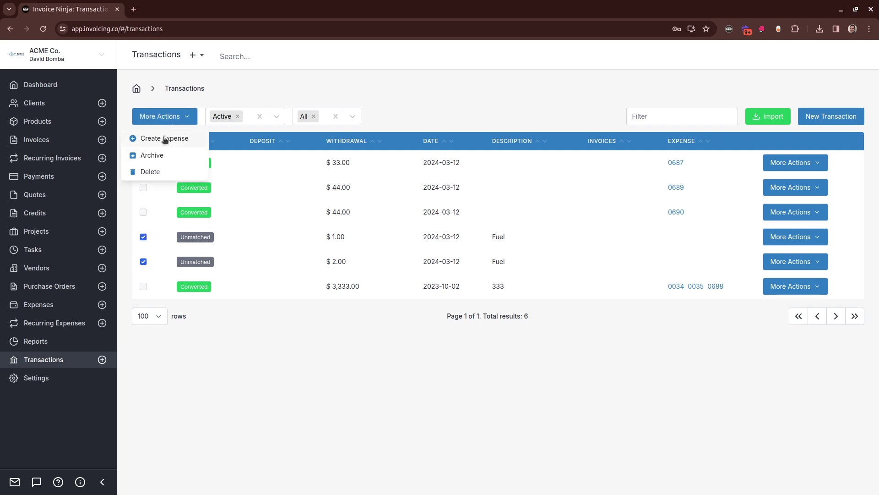
pyautogui.click(162, 137)
pyautogui.click(395, 311)
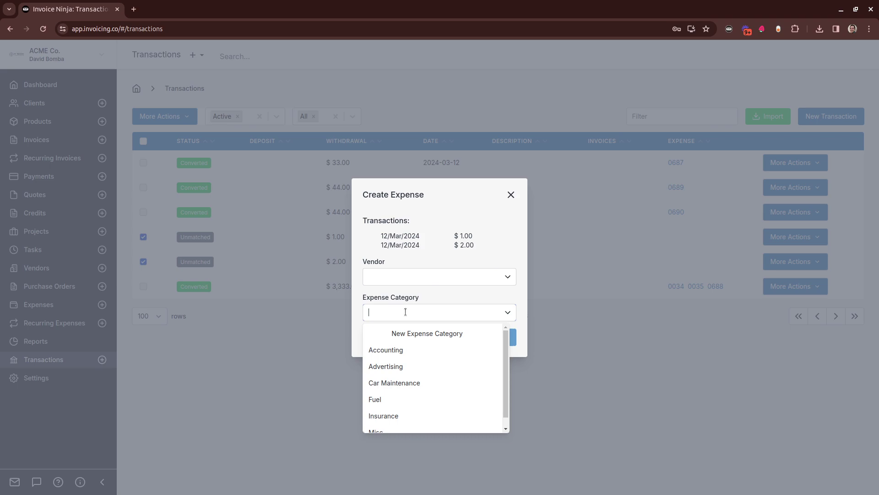
pyautogui.click(405, 396)
pyautogui.click(433, 337)
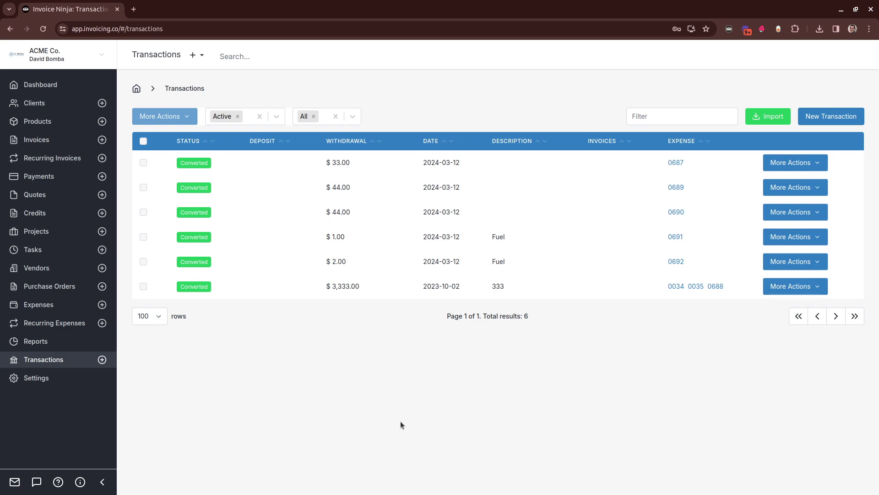
# Bulk-change expenses 0691, 0692, 0658, 0546 and 0127 to the Car Maintenance category.
pyautogui.click(30, 308)
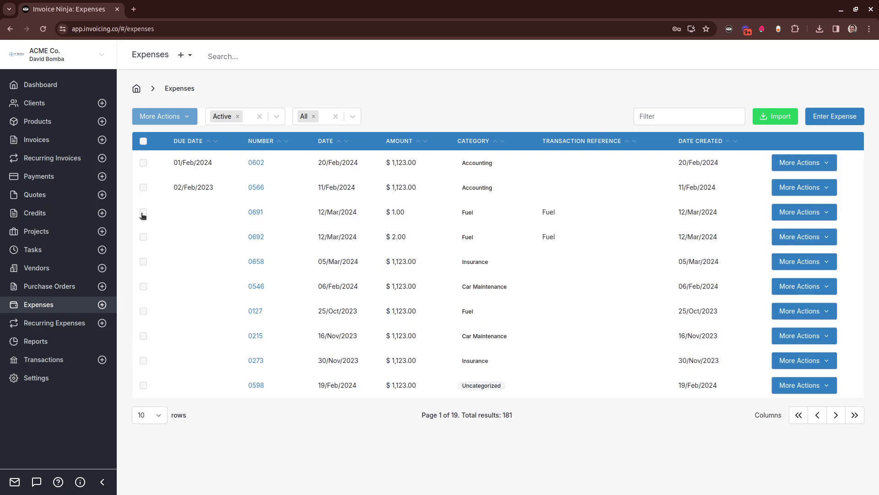
pyautogui.click(143, 212)
pyautogui.click(143, 237)
pyautogui.click(144, 262)
pyautogui.click(143, 286)
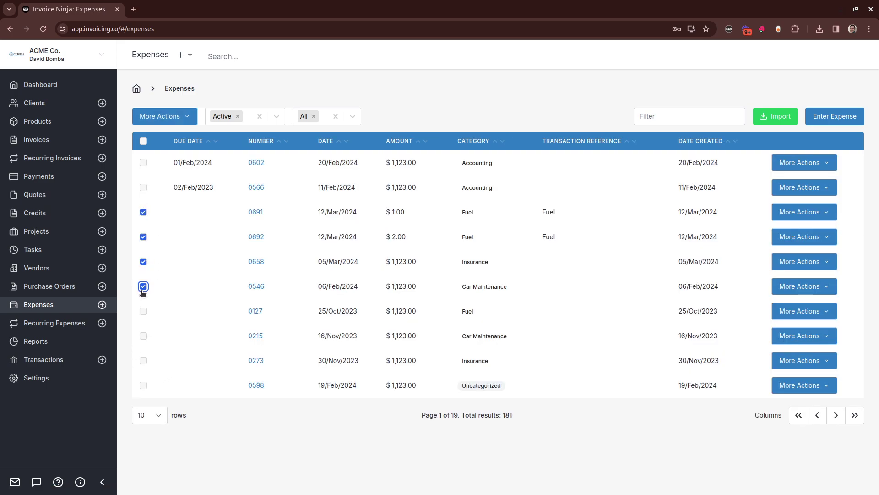
pyautogui.click(144, 311)
pyautogui.click(166, 119)
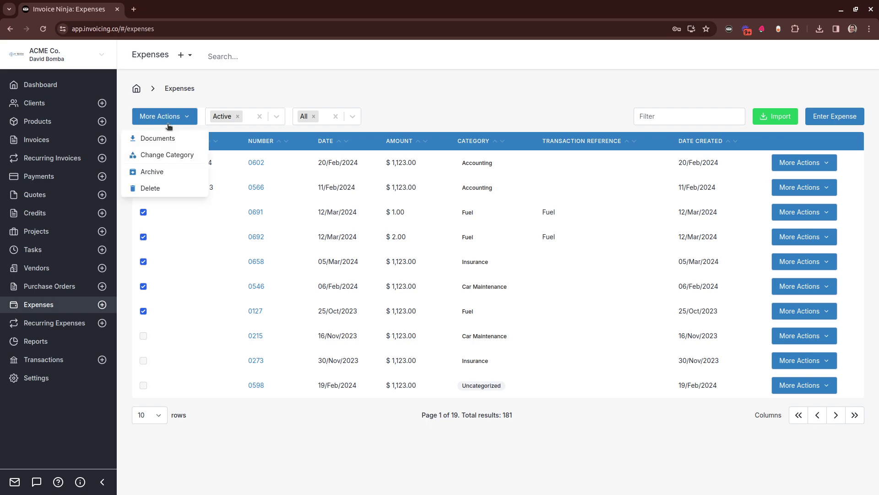
pyautogui.click(160, 155)
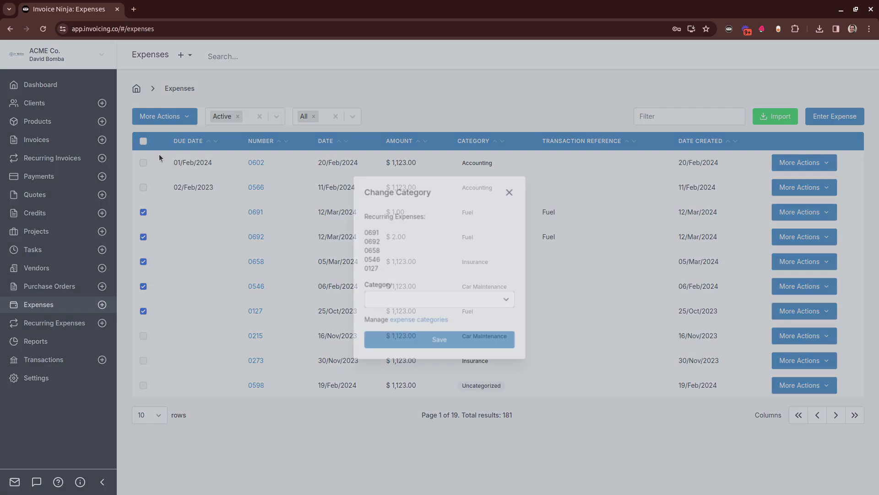
pyautogui.click(396, 299)
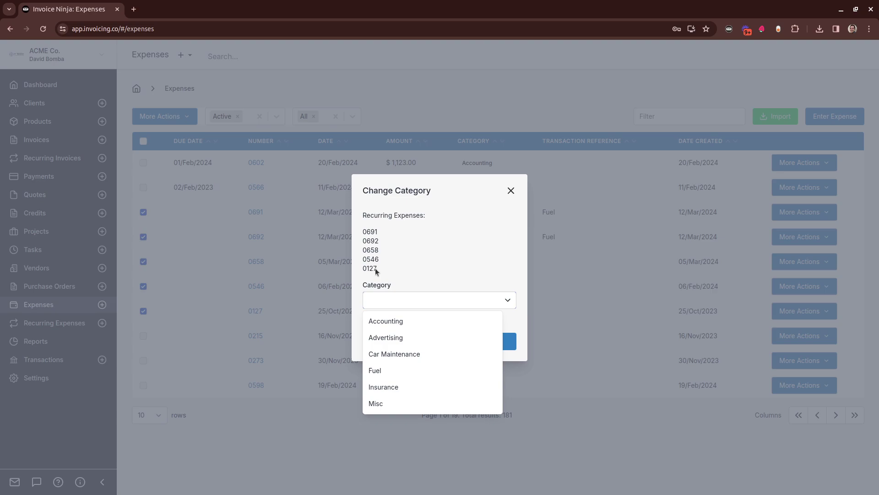
pyautogui.click(396, 357)
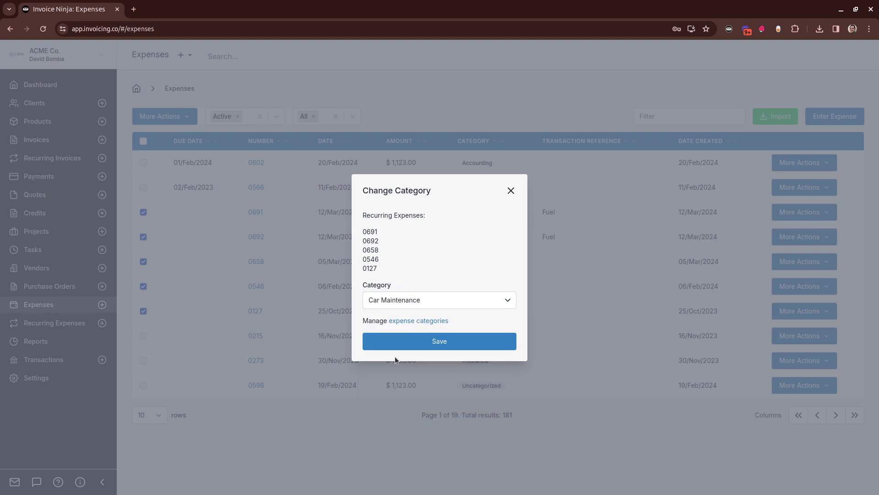
pyautogui.click(413, 339)
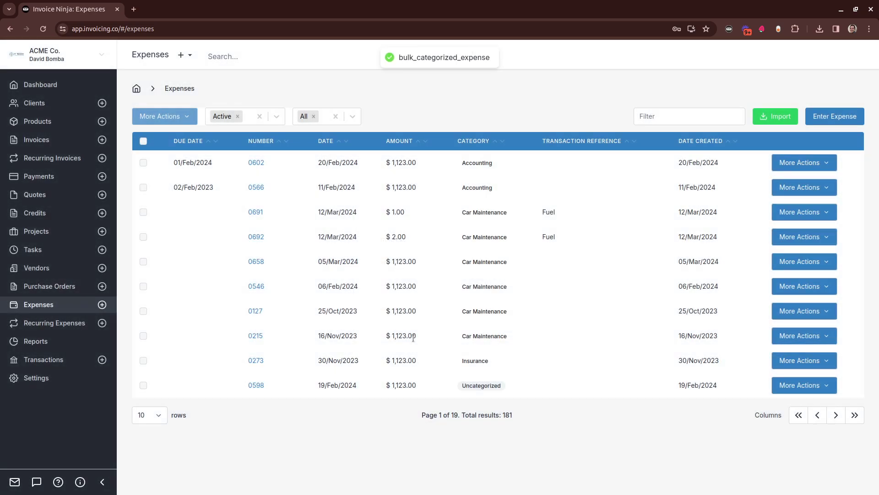
# Recategorise expense 0691 as Accounting and expense 0546 as Insurance.
pyautogui.click(467, 211)
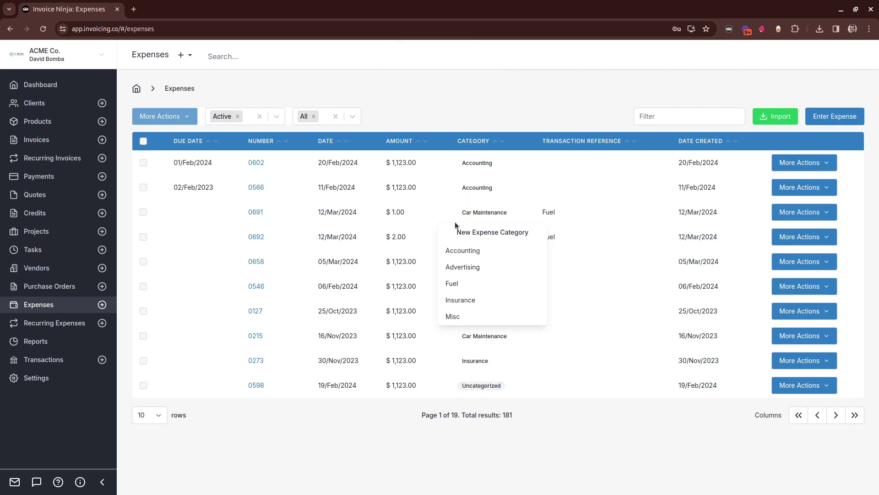
pyautogui.click(449, 253)
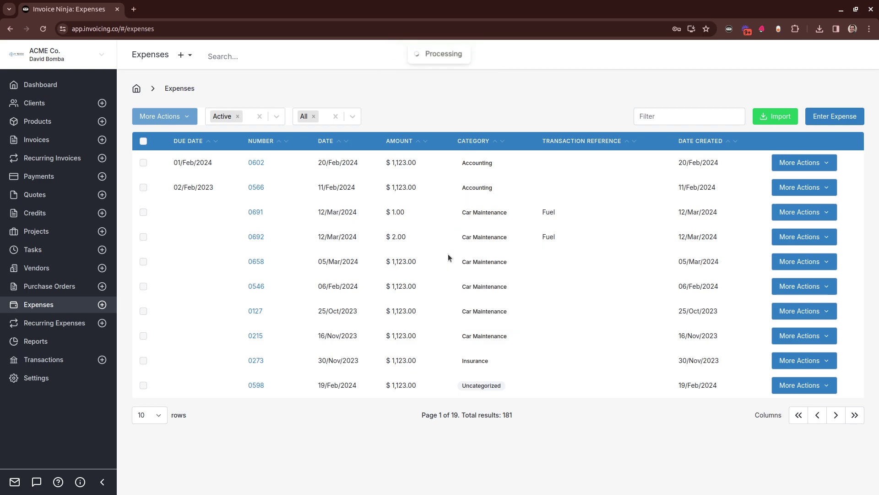
pyautogui.click(479, 267)
pyautogui.click(472, 347)
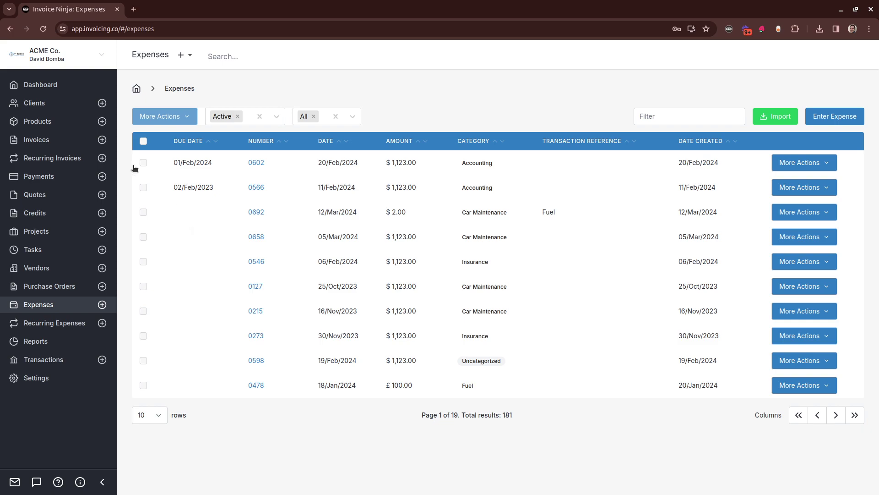
# Upload the invoice CSV file into the Invoices import.
pyautogui.click(36, 140)
pyautogui.click(771, 117)
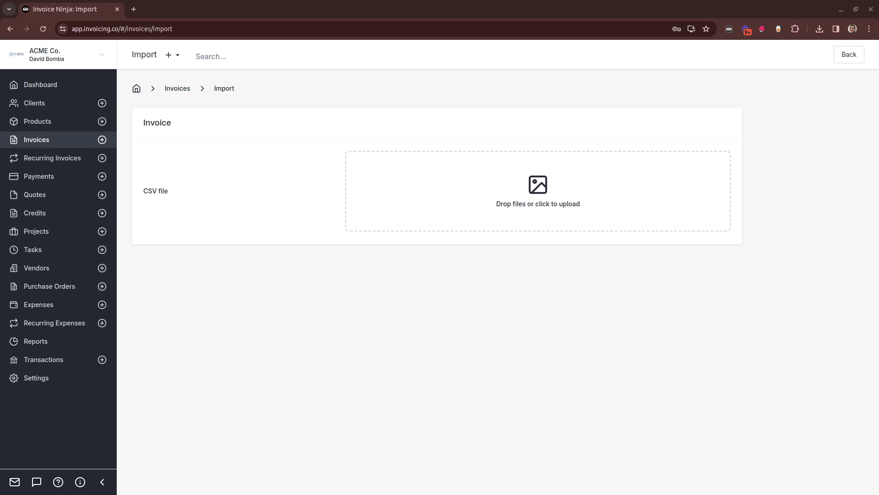
pyautogui.moveTo(513, 185); pyautogui.dragTo(513, 185)
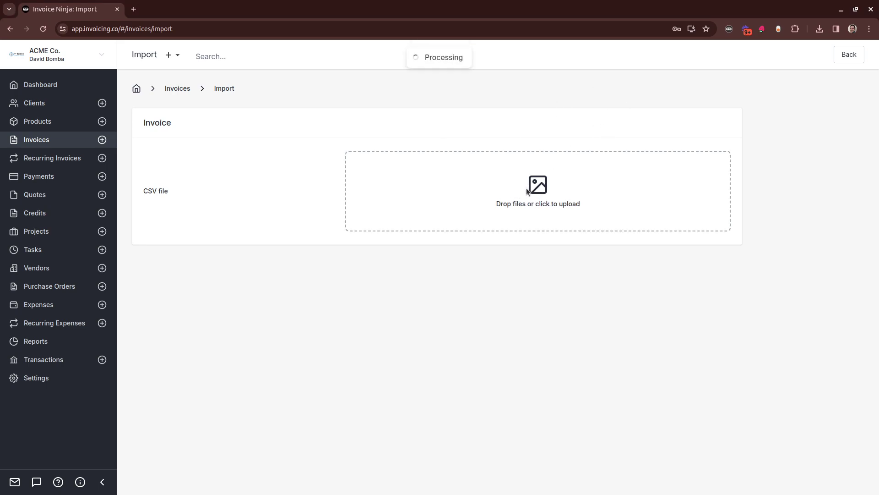
pyautogui.scroll(-2, 495, 199)
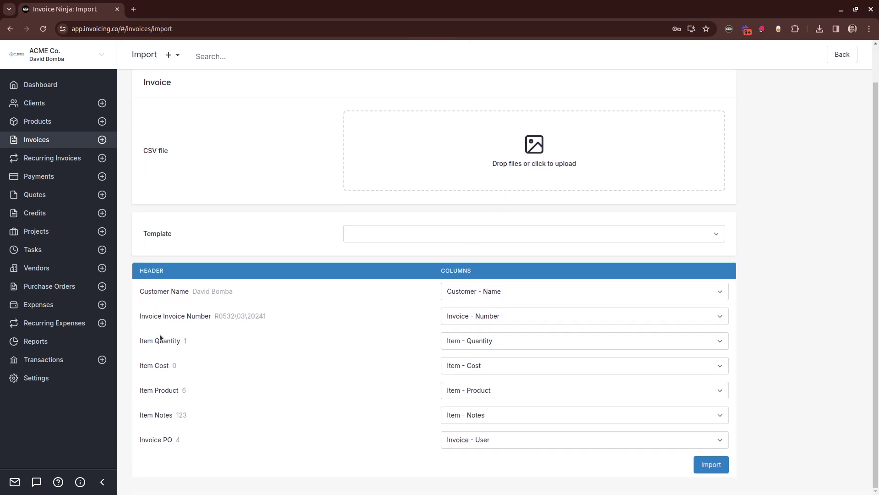
# Map the Invoice PO column to Invoice - PO Number.
pyautogui.moveTo(140, 291); pyautogui.dragTo(196, 413)
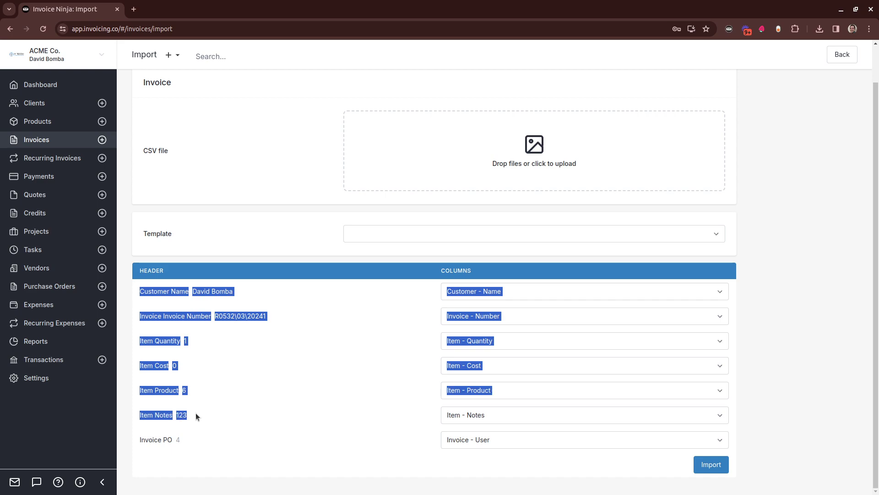
pyautogui.click(210, 300)
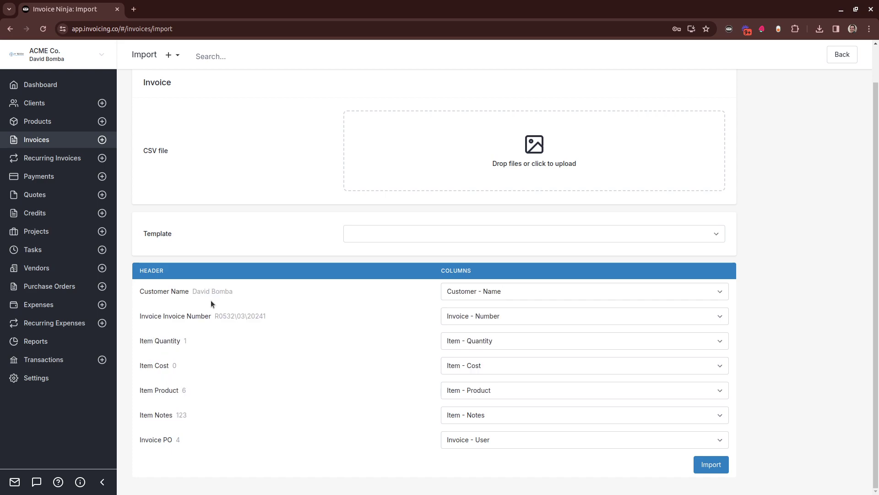
pyautogui.doubleClick(139, 436)
pyautogui.click(242, 445)
pyautogui.click(474, 441)
pyautogui.scroll(-1, 494, 339)
# Run the import and save its column mapping as the template 'PO Mapping'.
pyautogui.click(712, 465)
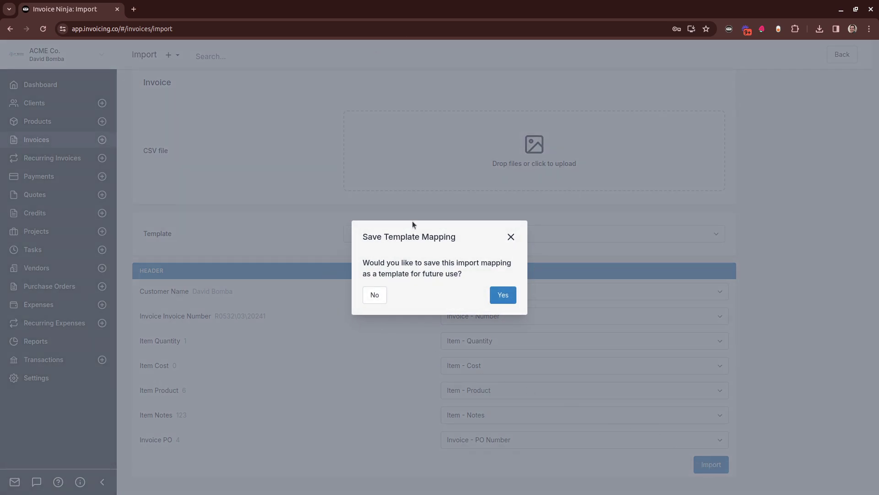
pyautogui.click(504, 295)
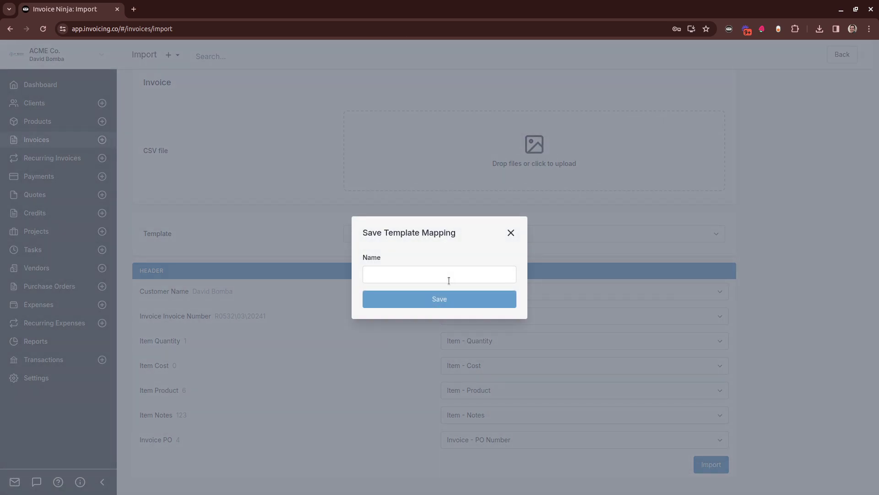
pyautogui.click(442, 280)
pyautogui.write('PO Mapping')
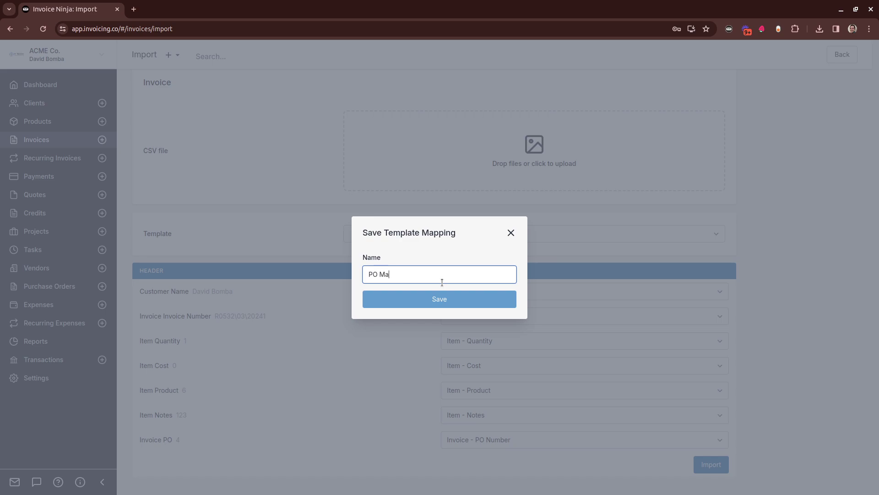
pyautogui.click(433, 300)
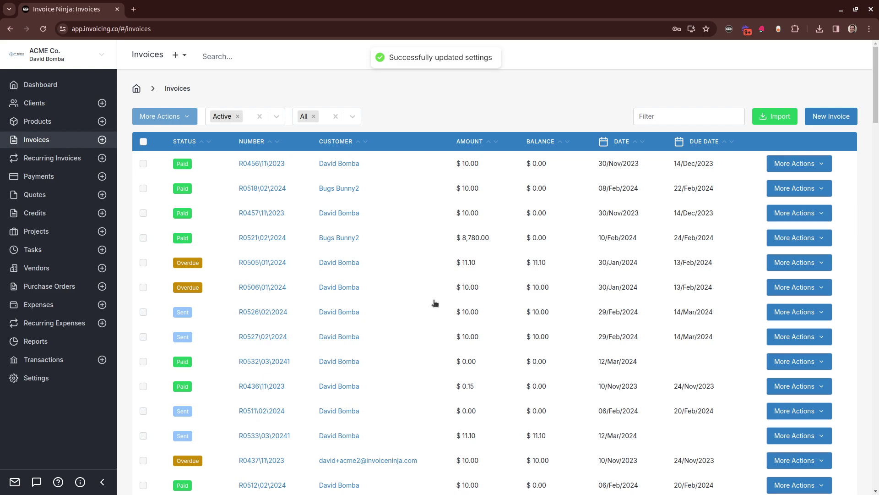
# Re-upload the invoice CSV, apply the PO Mapping template, and run the import.
pyautogui.click(775, 117)
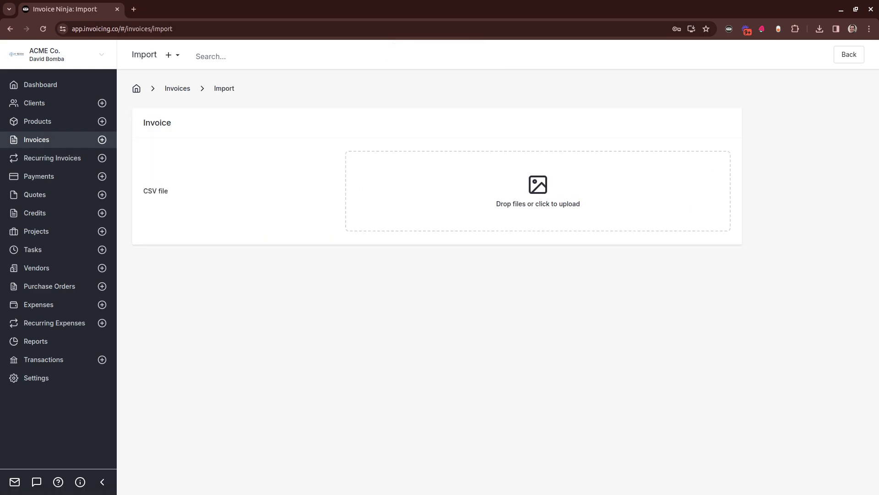
pyautogui.moveTo(878, 248); pyautogui.dragTo(422, 180)
pyautogui.scroll(-1, 462, 441)
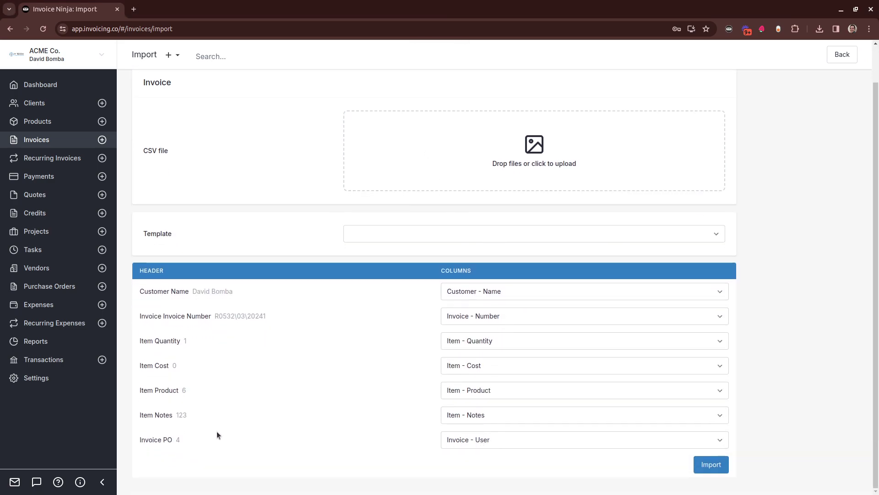
pyautogui.click(396, 233)
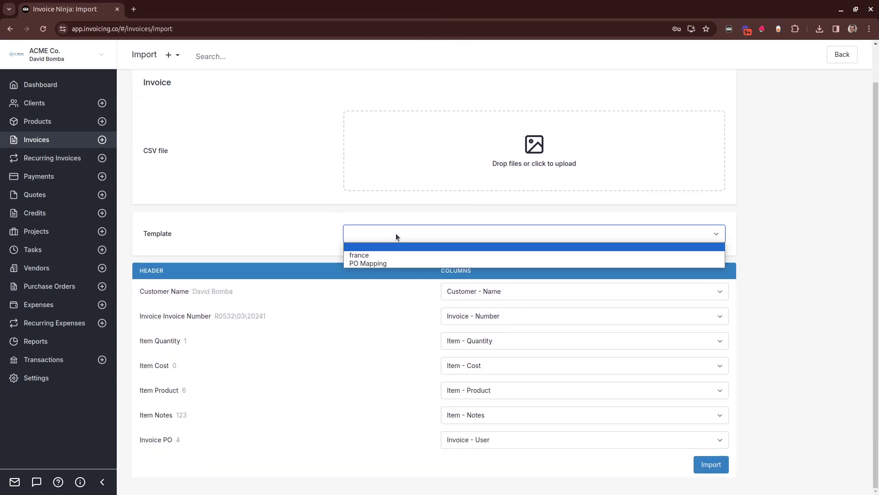
pyautogui.click(369, 264)
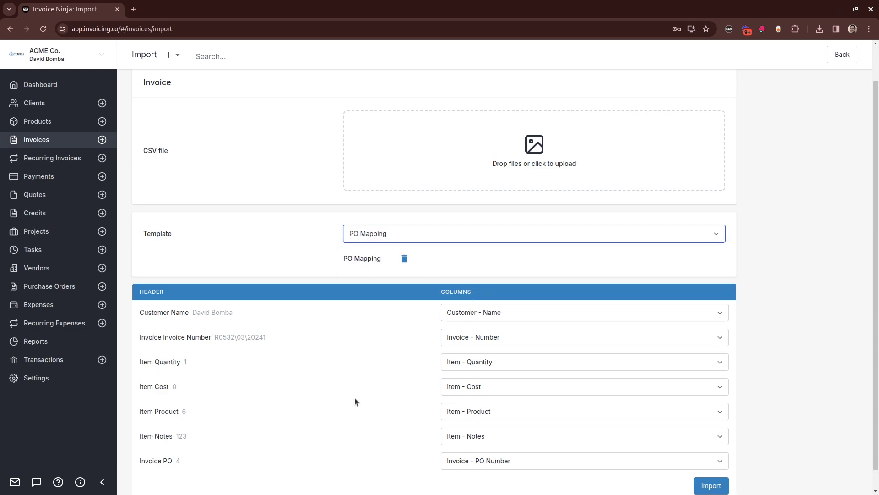
pyautogui.click(724, 489)
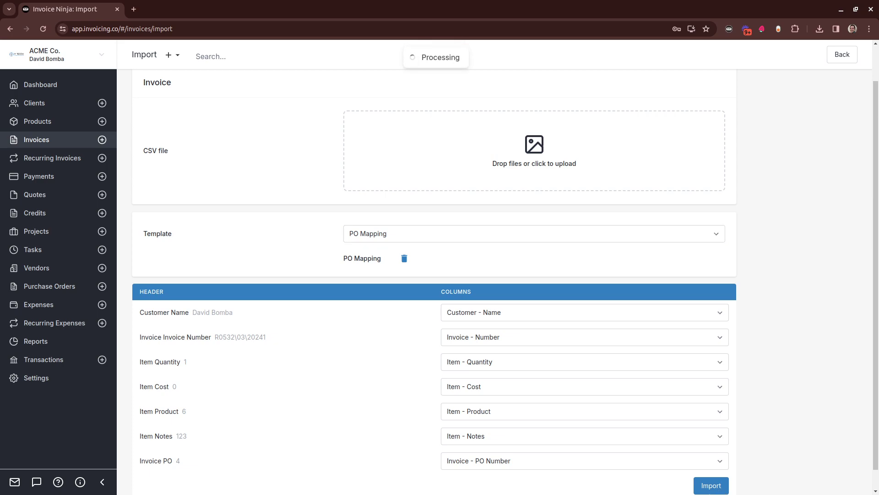